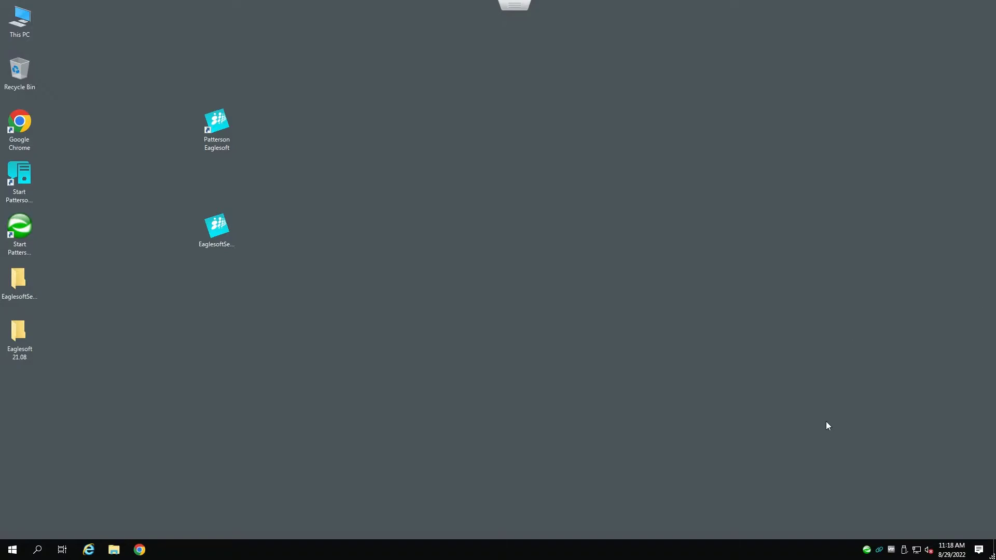
Stop Patterson Server from its tray icon, then open the server status window
mouse_move(870, 553)
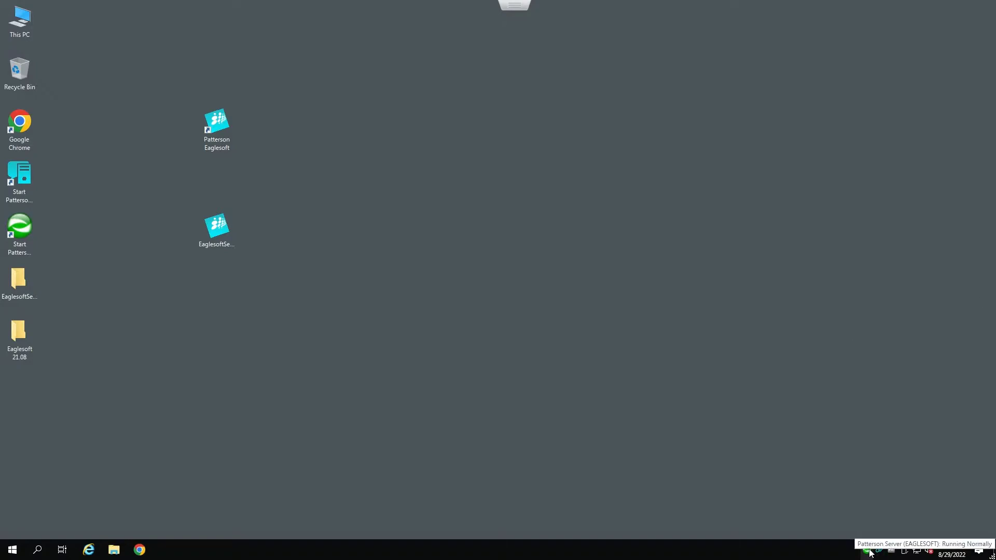
right_click(871, 553)
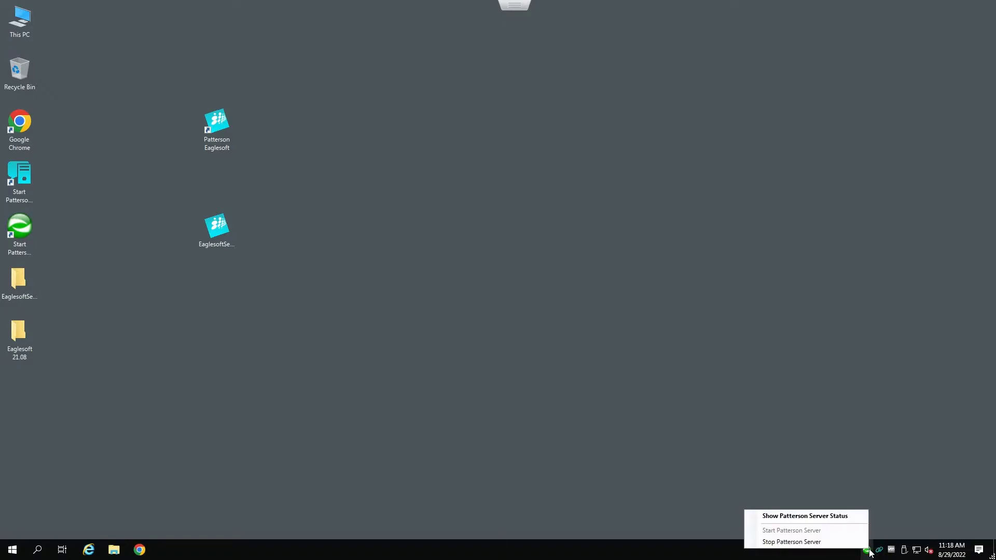
left_click(829, 542)
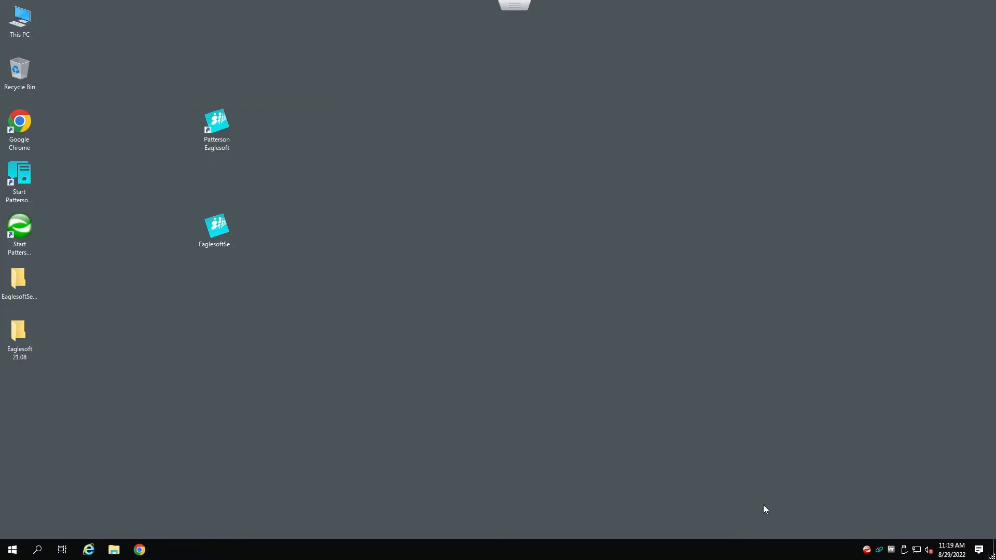
double_click(866, 552)
Browse to the C:\Eaglesoft\Data folder in File Explorer
double_click(29, 23)
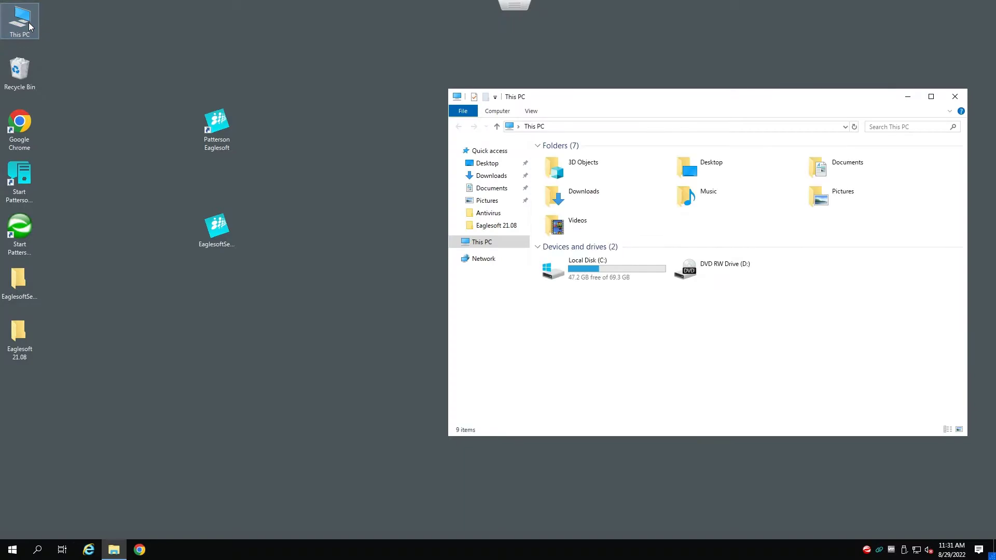
double_click(617, 266)
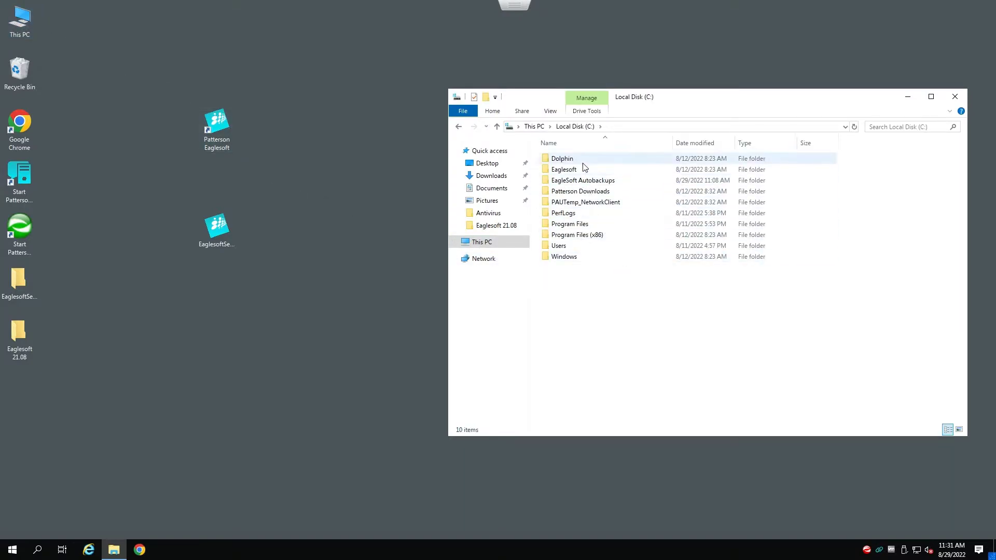
double_click(585, 173)
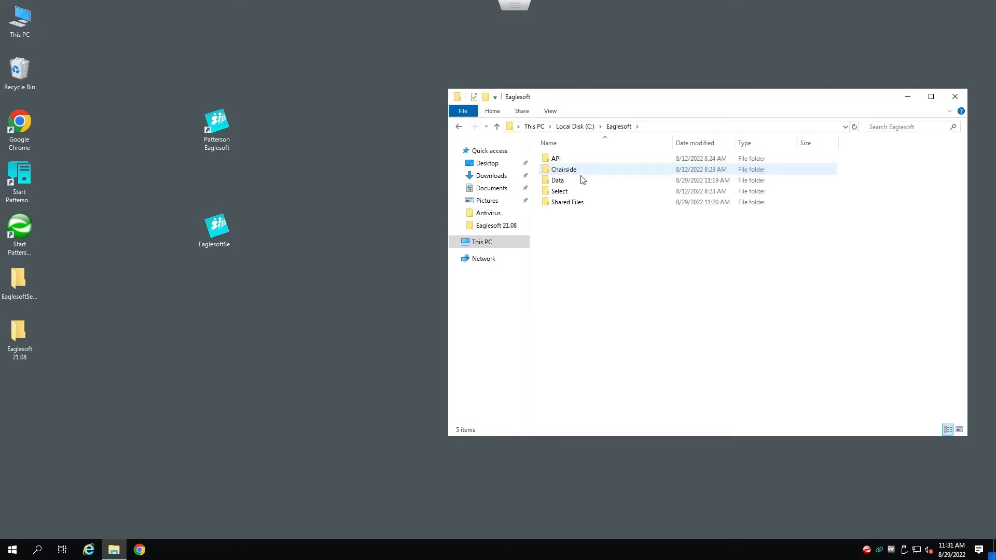
left_click(569, 184)
double_click(569, 184)
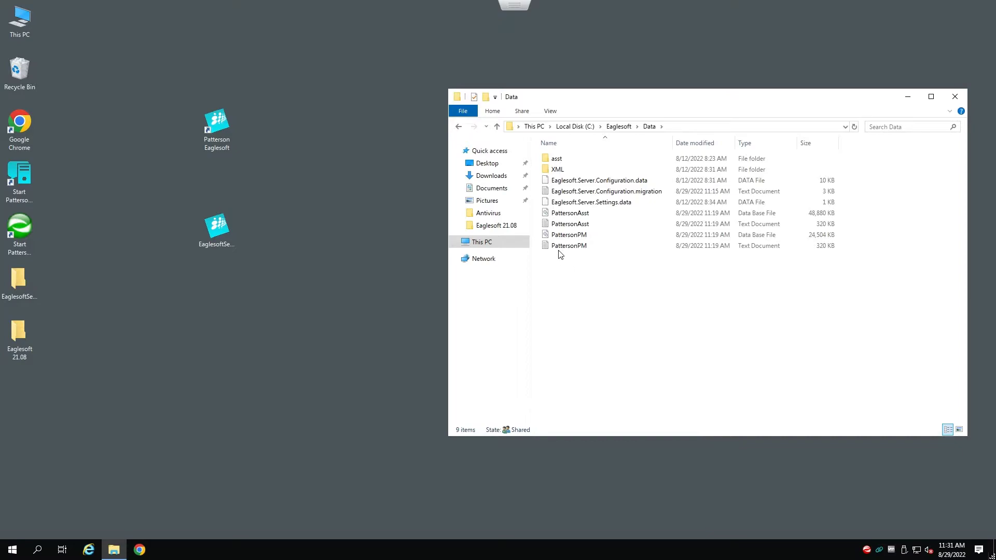
Select and copy the four PattersonAsst and PattersonPM database and log files
left_click(574, 213)
left_click(570, 224, "shift")
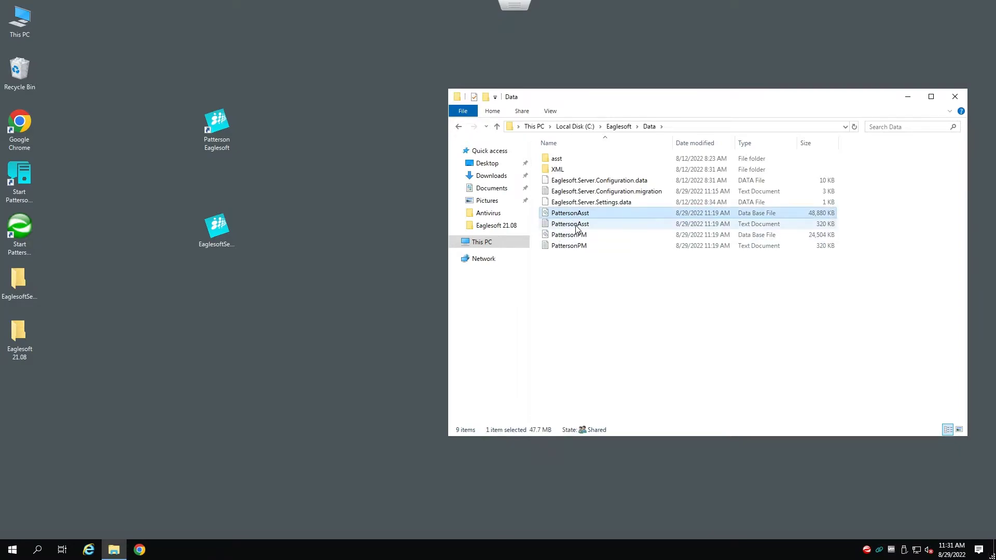
left_click(575, 235, "shift")
left_click(590, 245, "shift")
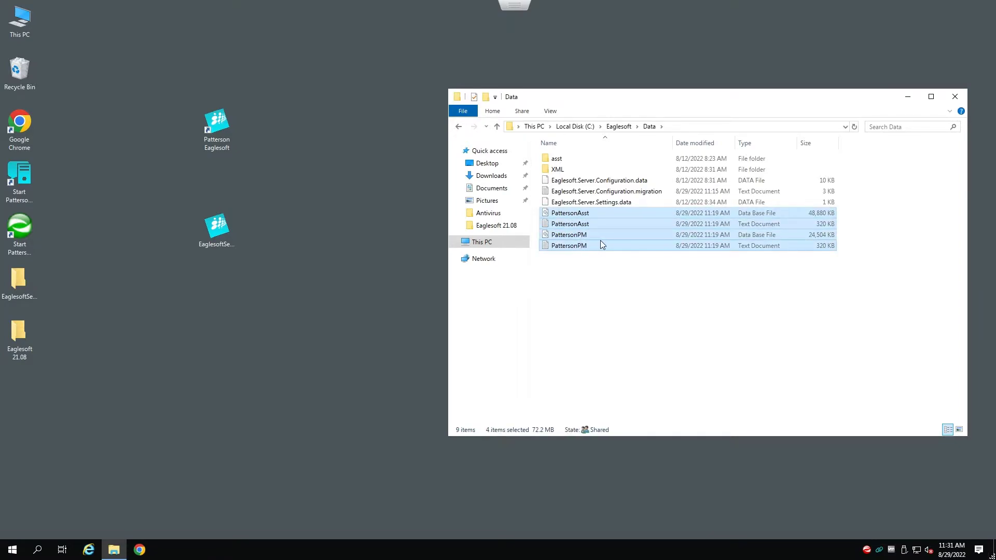
right_click(600, 242)
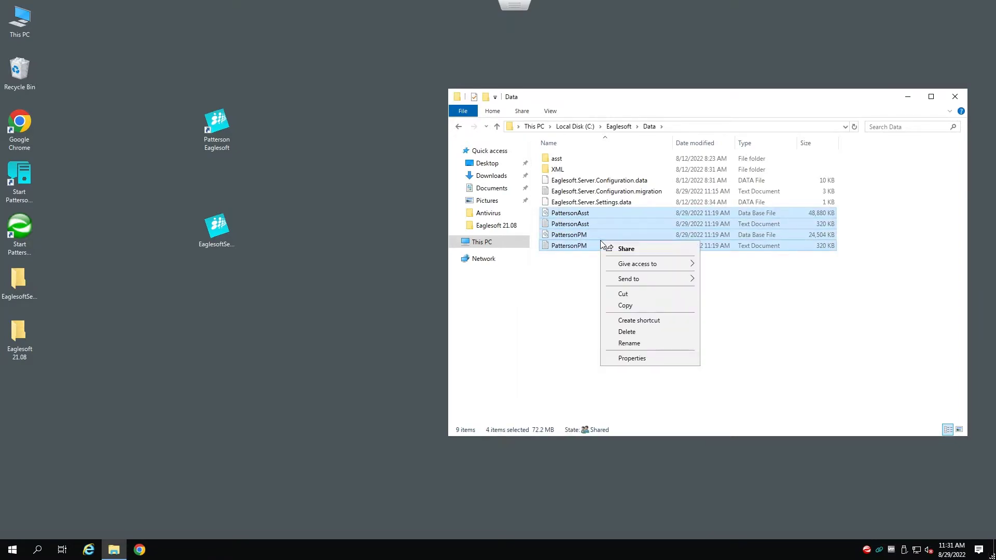
left_click(627, 306)
Create a new desktop folder named 'DATABASE BACKUP'
right_click(301, 148)
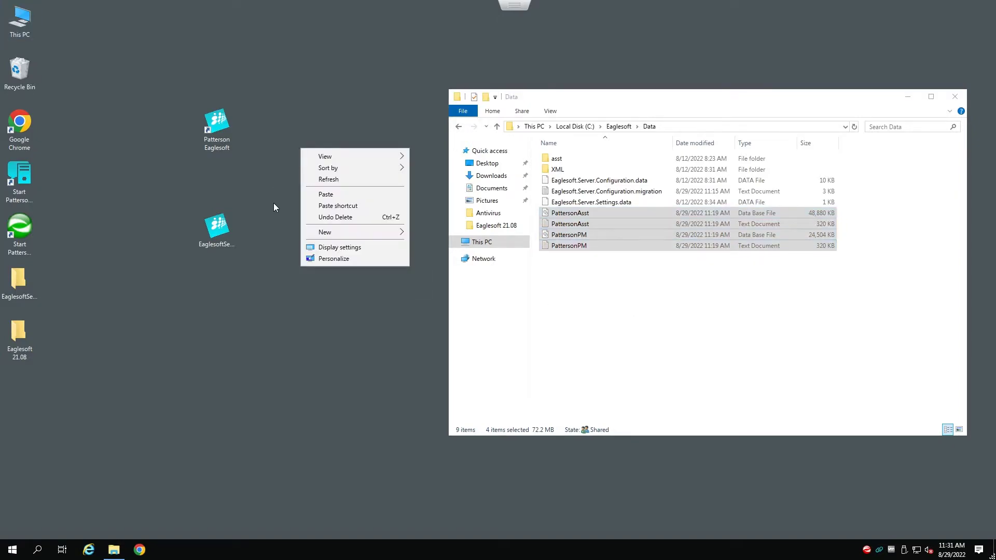
mouse_move(360, 232)
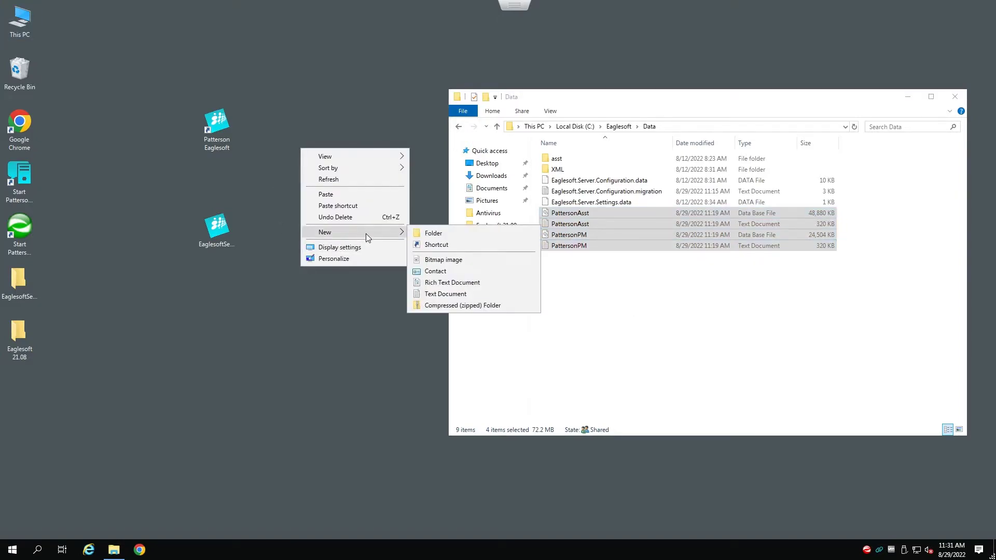
left_click(459, 233)
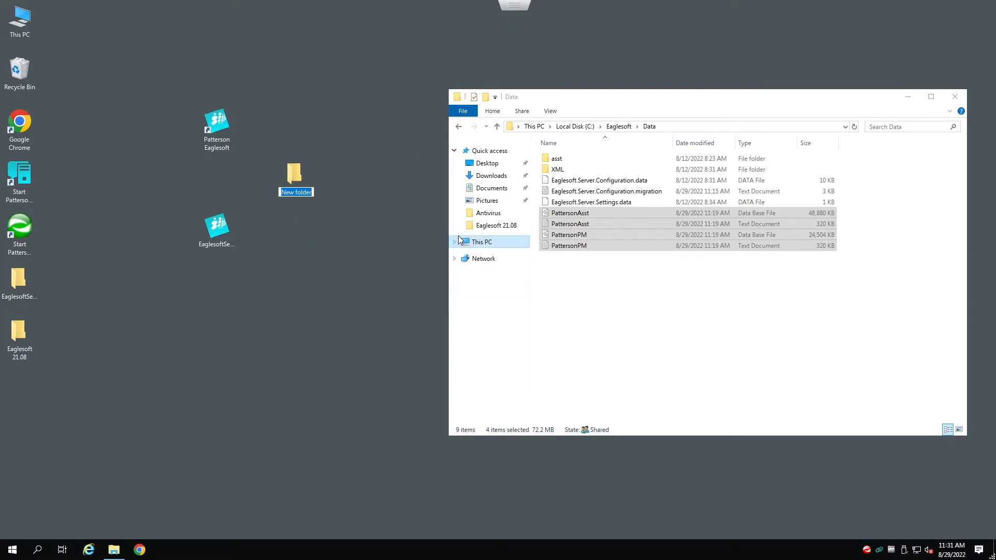
type("DATABASE BACK")
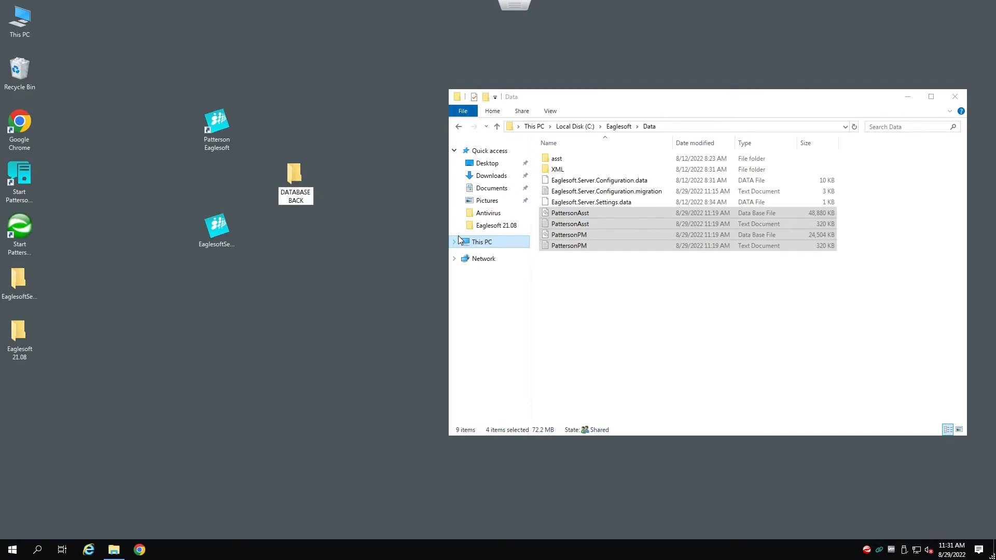
type("UP")
key("Return")
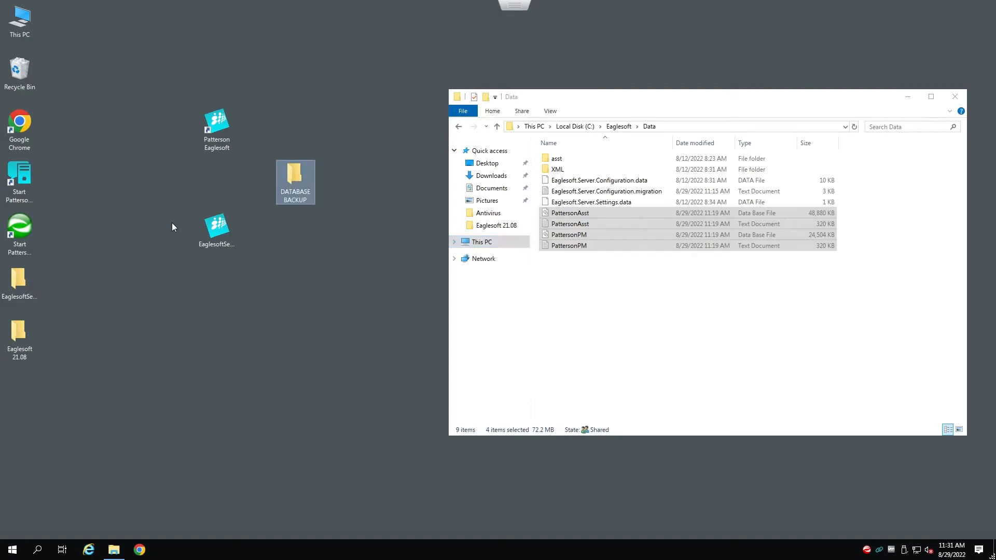
Paste the copied Patterson files into the DATABASE BACKUP folder
double_click(296, 181)
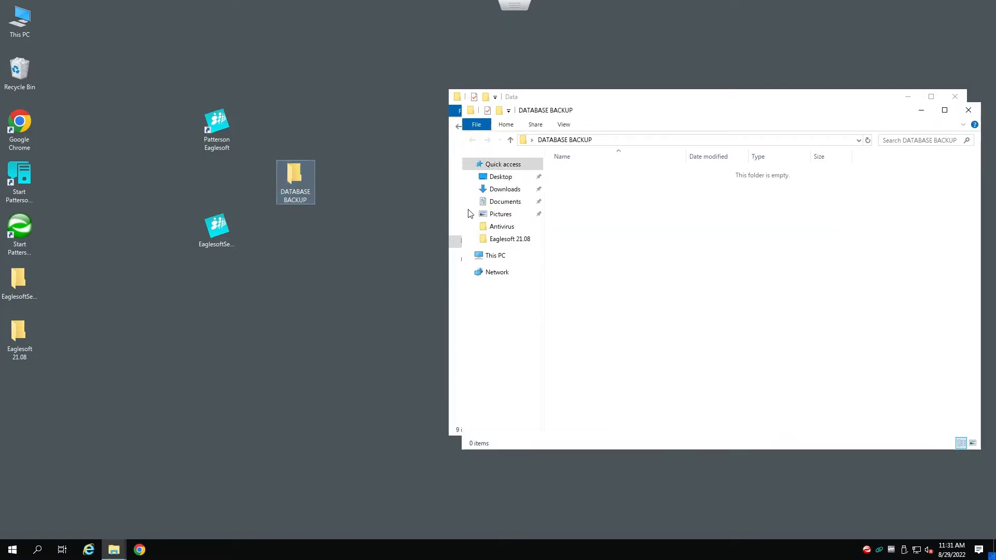
right_click(618, 200)
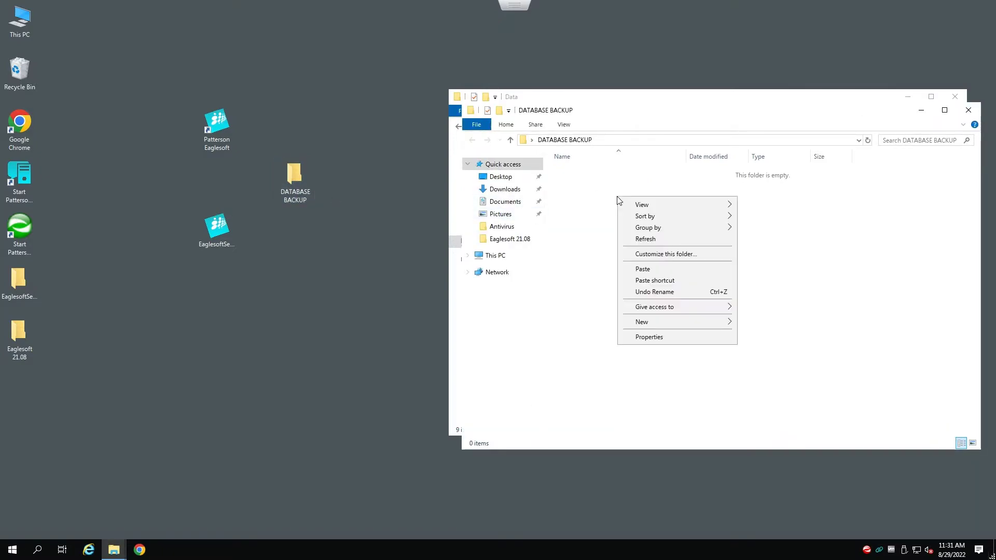
left_click(662, 269)
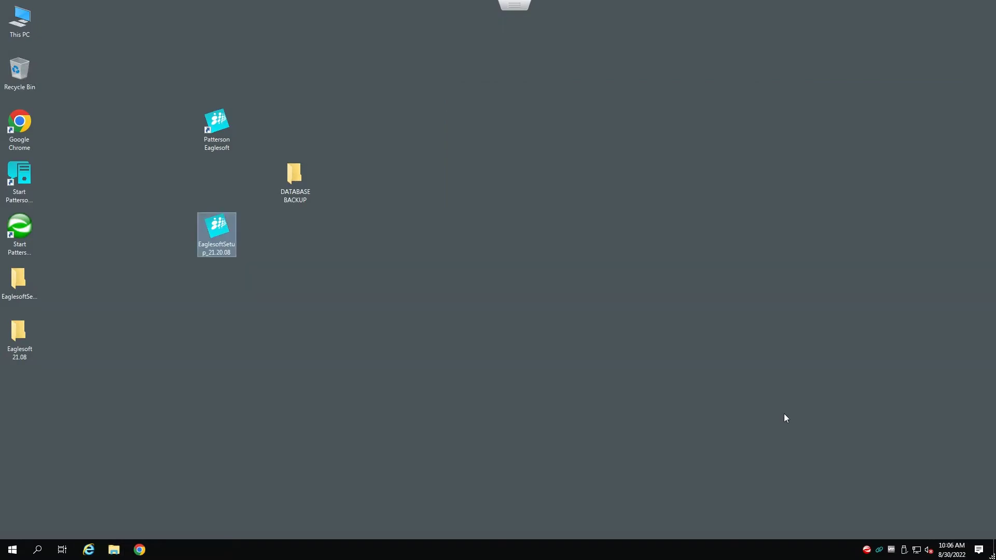
Run the EaglesoftSetup file on the desktop as administrator
right_click(222, 247)
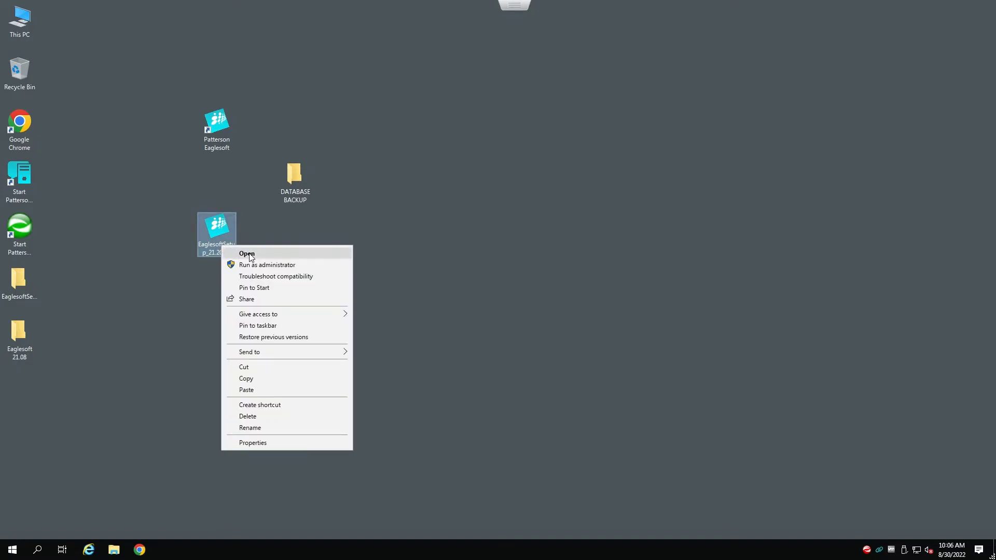
left_click(302, 269)
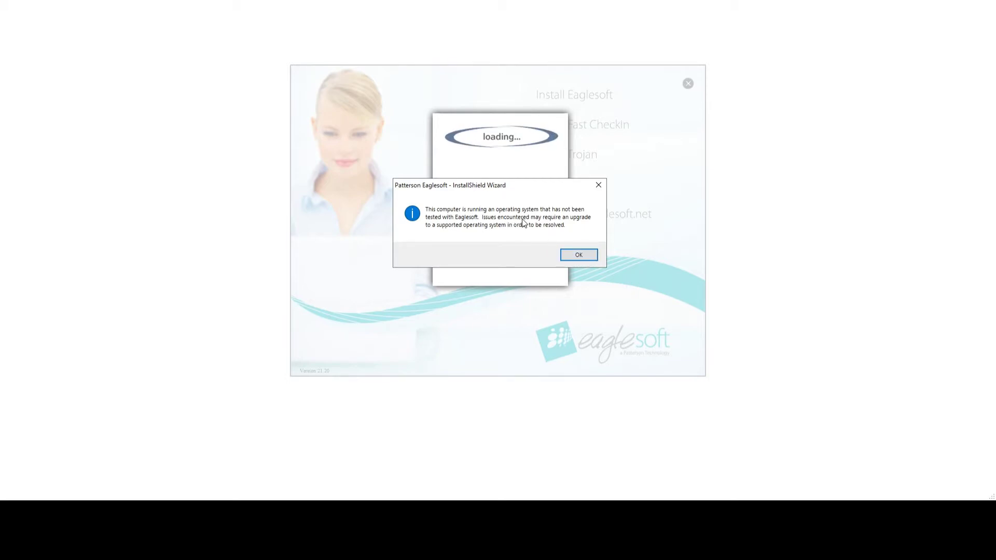
Dismiss the untested operating system warning and accept the license agreement terms
left_click(587, 257)
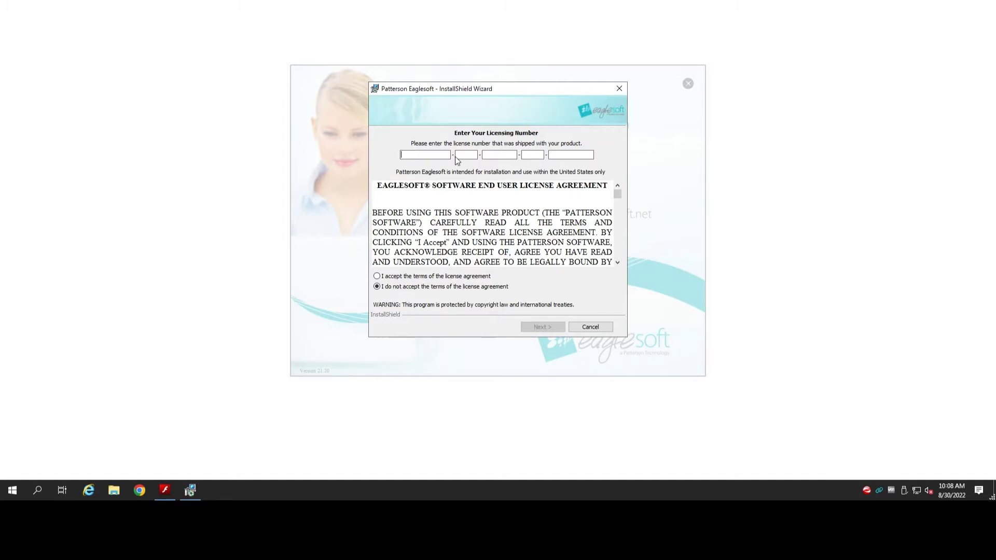
left_click(377, 274)
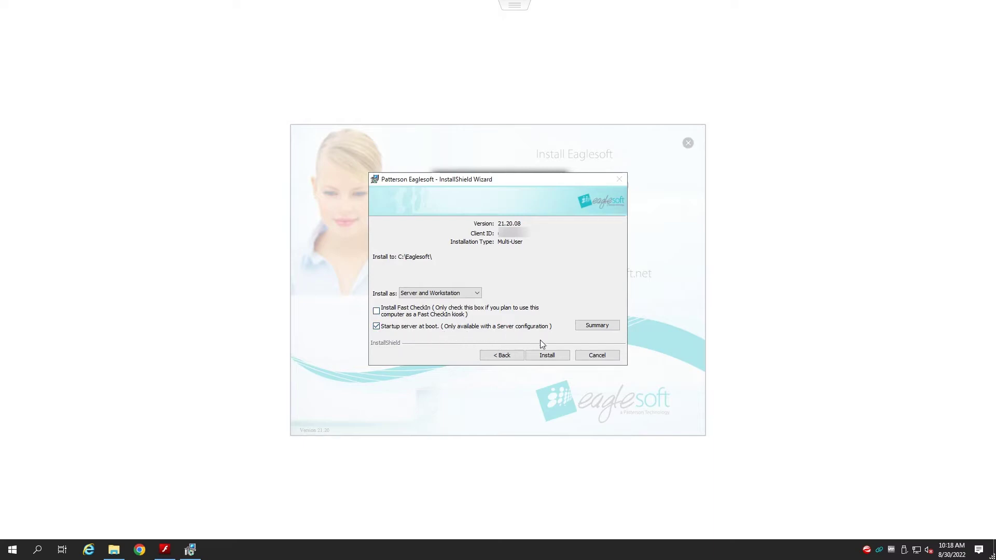
Install Eaglesoft 21.20.08 as Server and Workstation into C:\Eaglesoft\
left_click(563, 359)
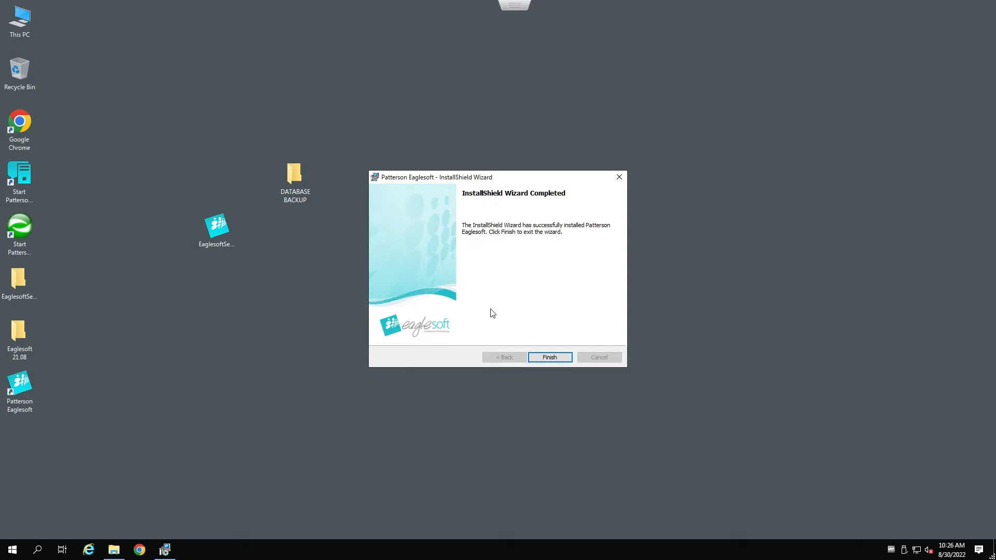
Finish the installation wizard and agree to restart the machine now
left_click(562, 362)
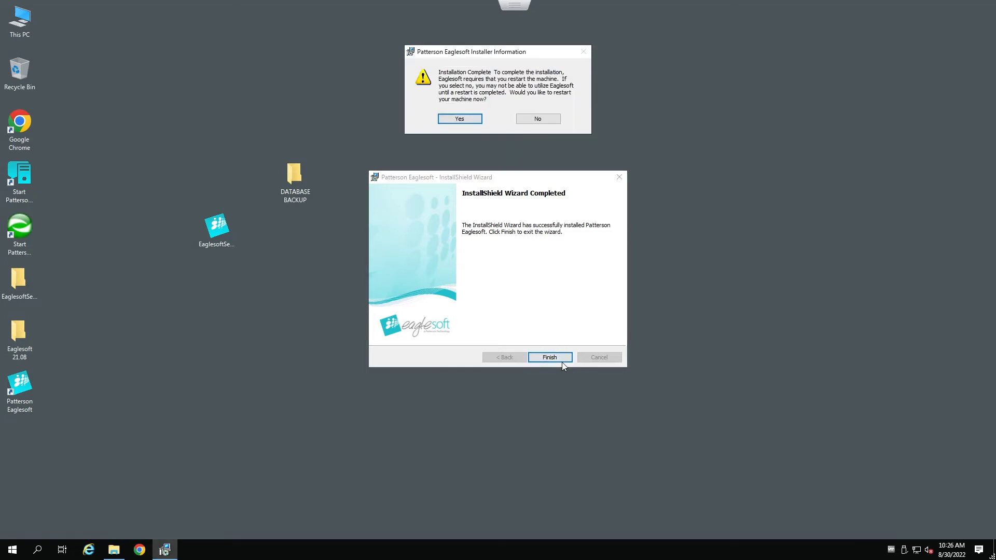
left_click(467, 120)
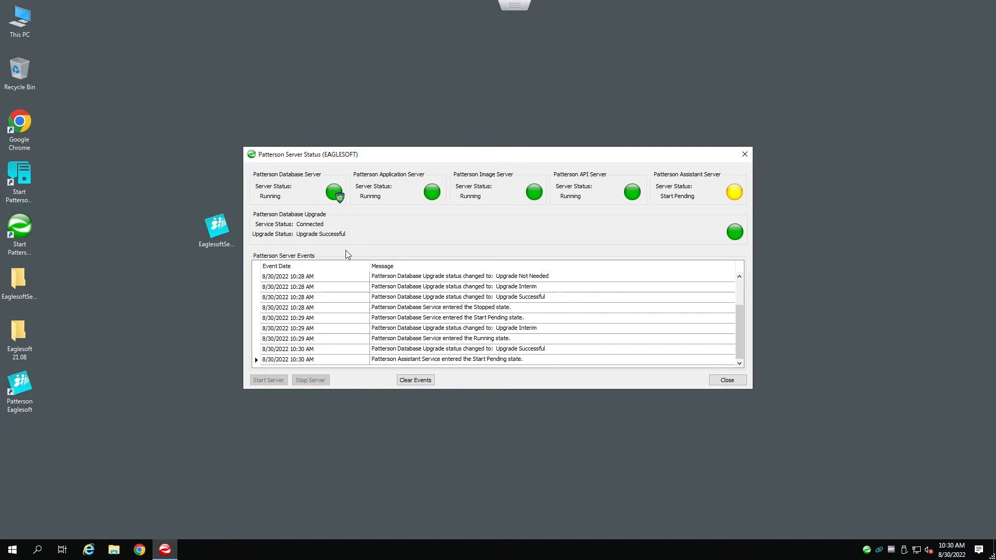
Close Server Status, then tick Run as administrator for all users in the Eaglesoft shortcut's Compatibility settings
left_click(727, 380)
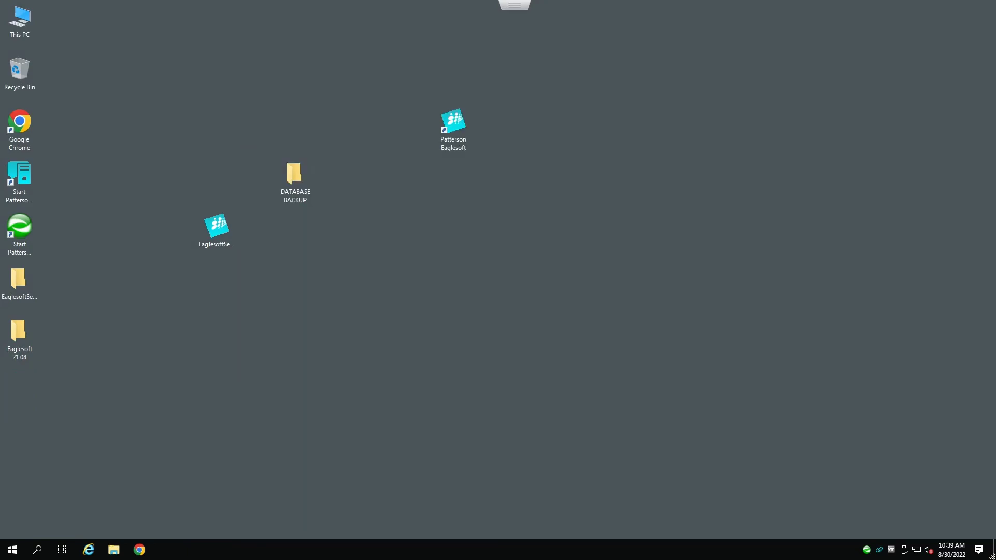
right_click(455, 136)
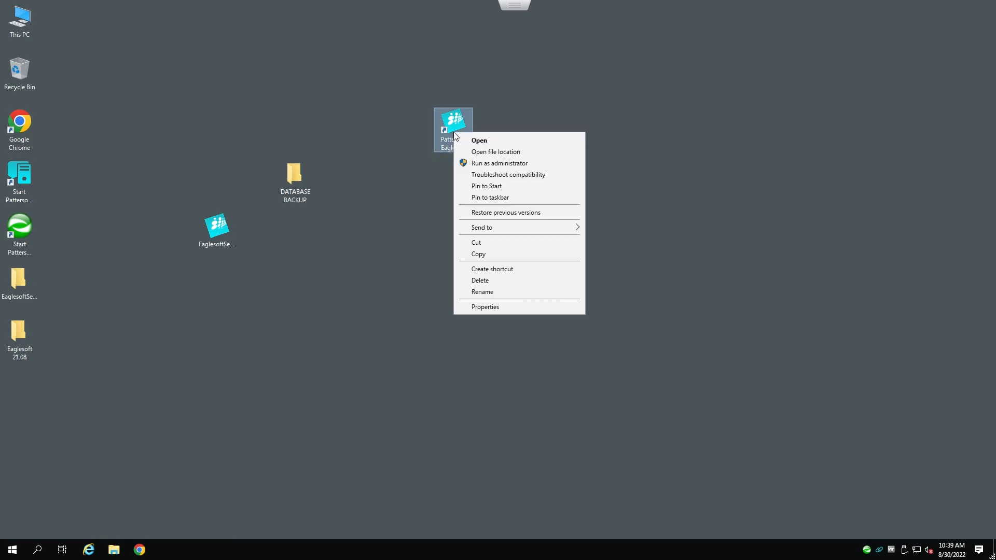
left_click(509, 308)
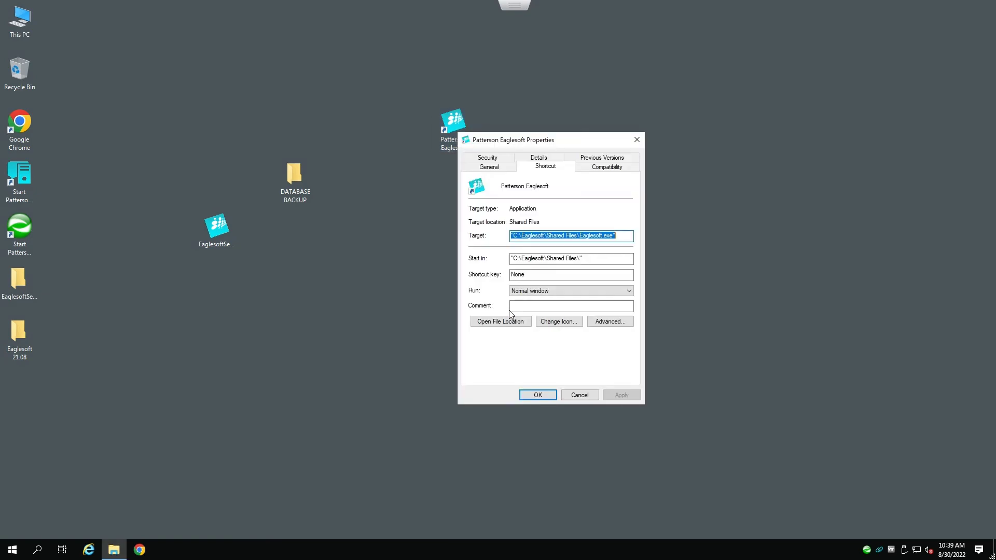
left_click(627, 171)
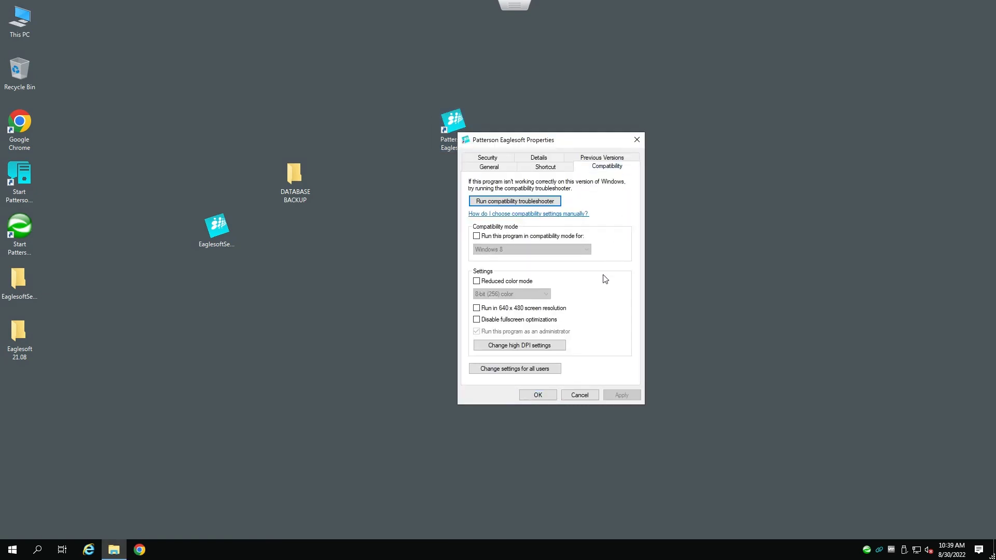
left_click(541, 372)
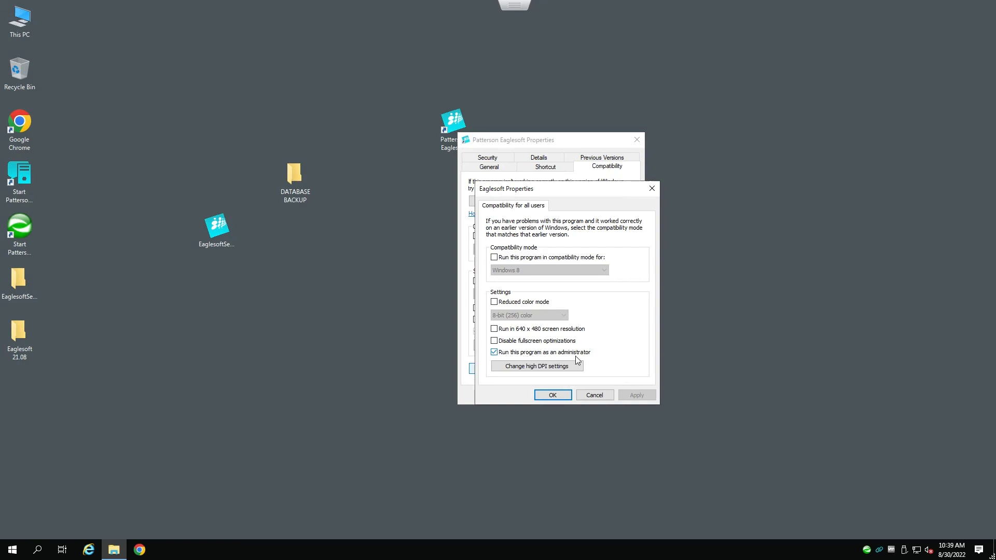
left_click(567, 396)
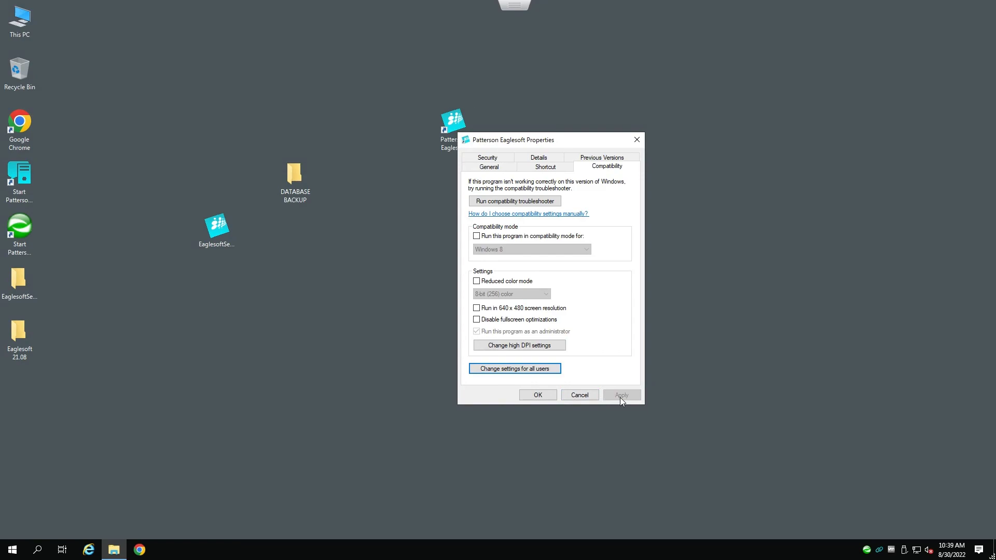
left_click(538, 395)
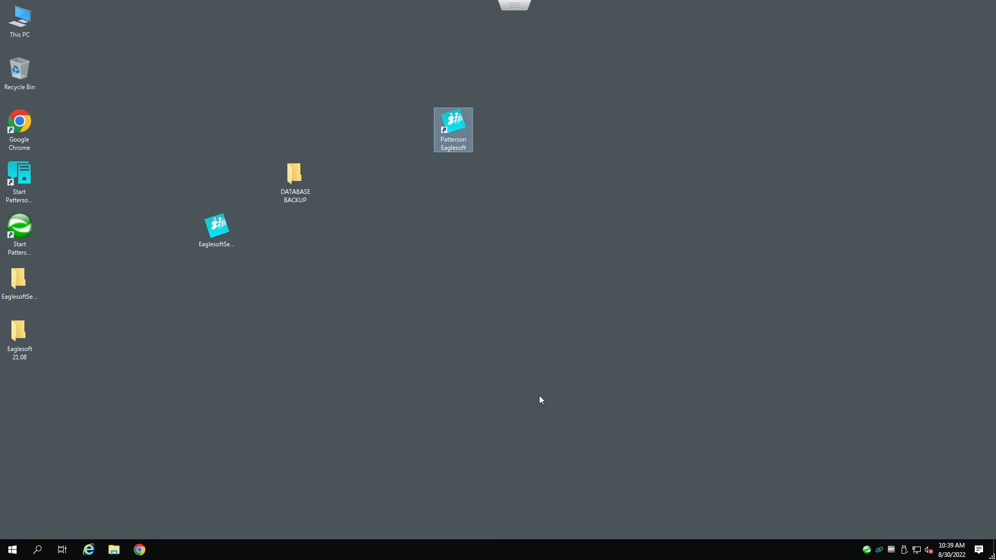